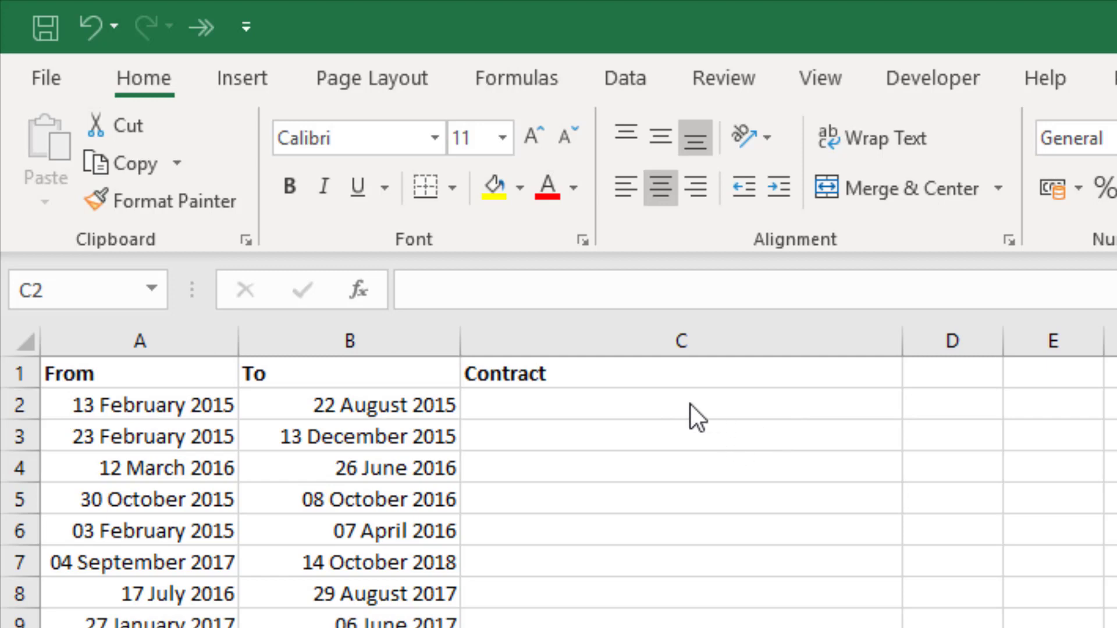
Step: Start a formula in C2 as =TEXT(A2, using the From date in A2
left_click(663, 413)
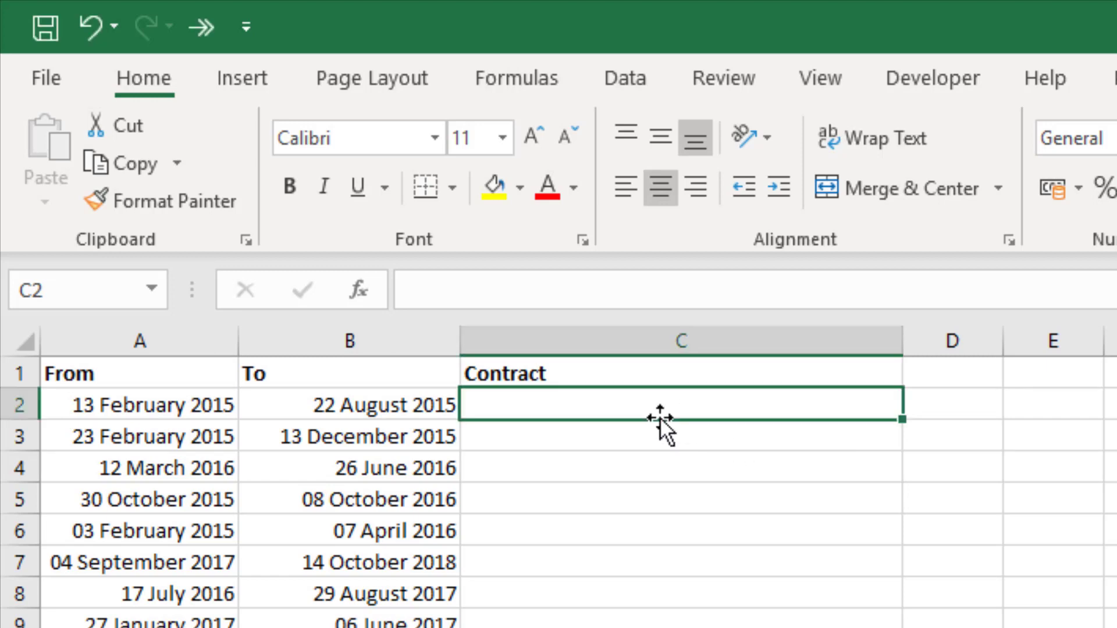
type("=t")
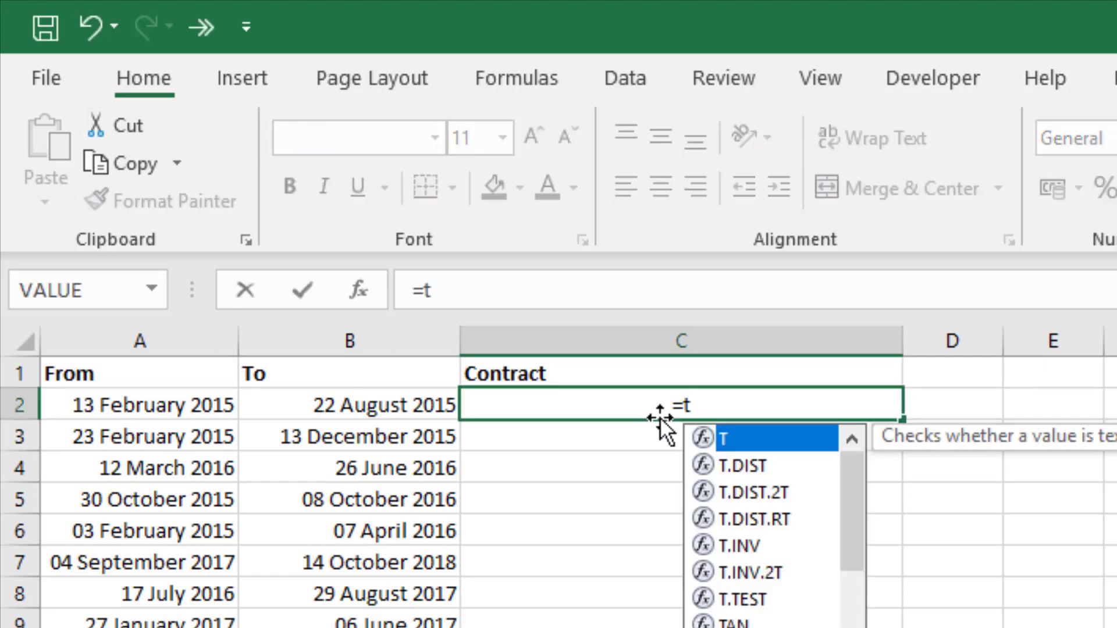
type("ext")
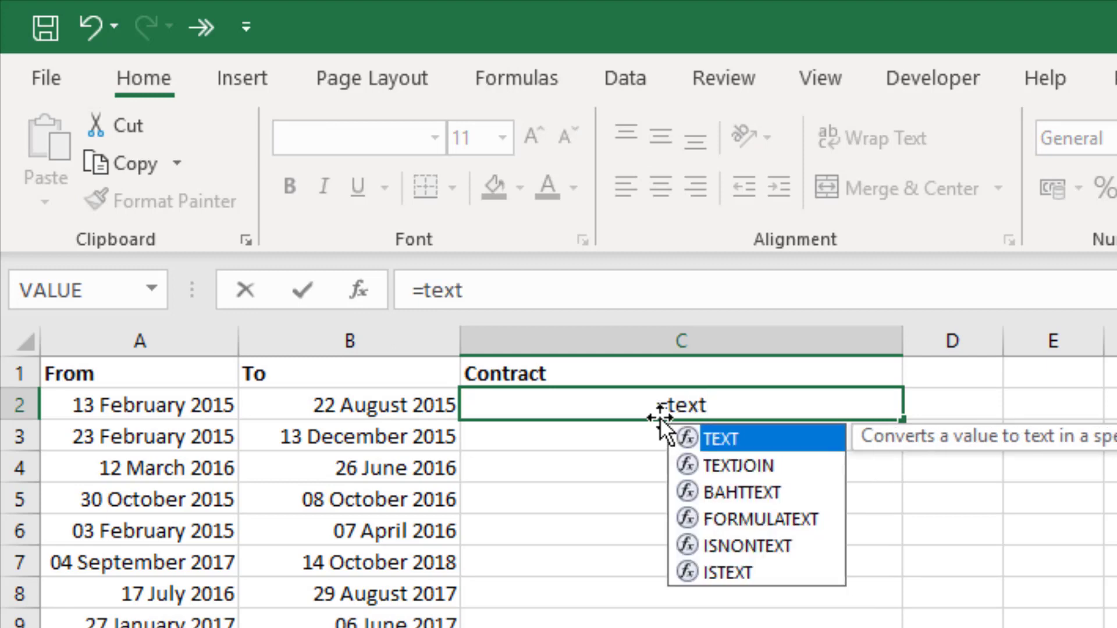
key("Tab")
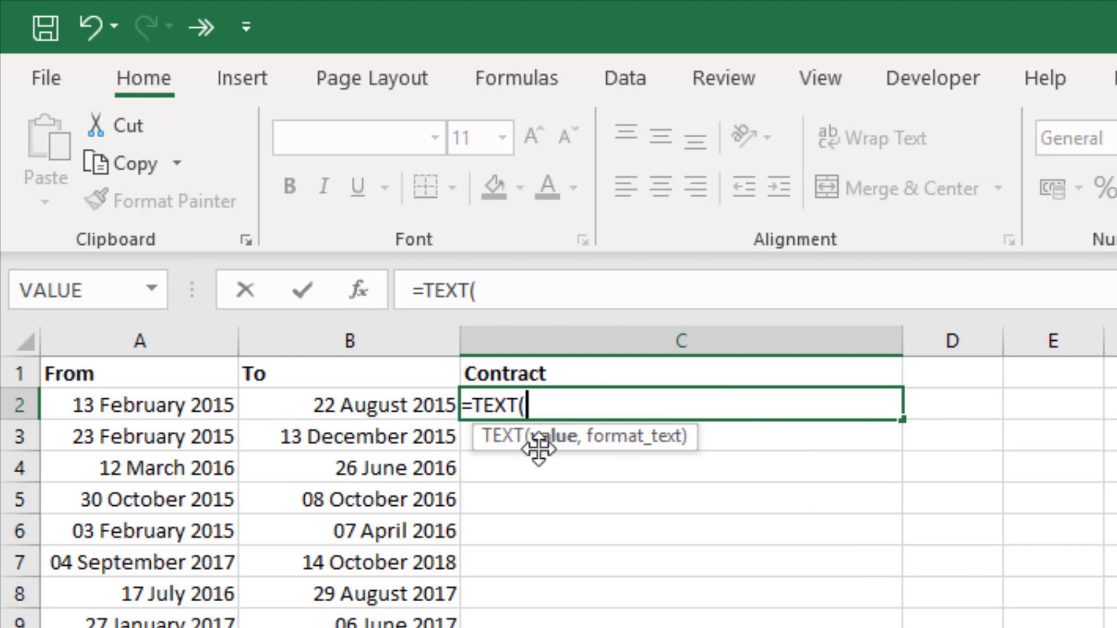
left_click(147, 404)
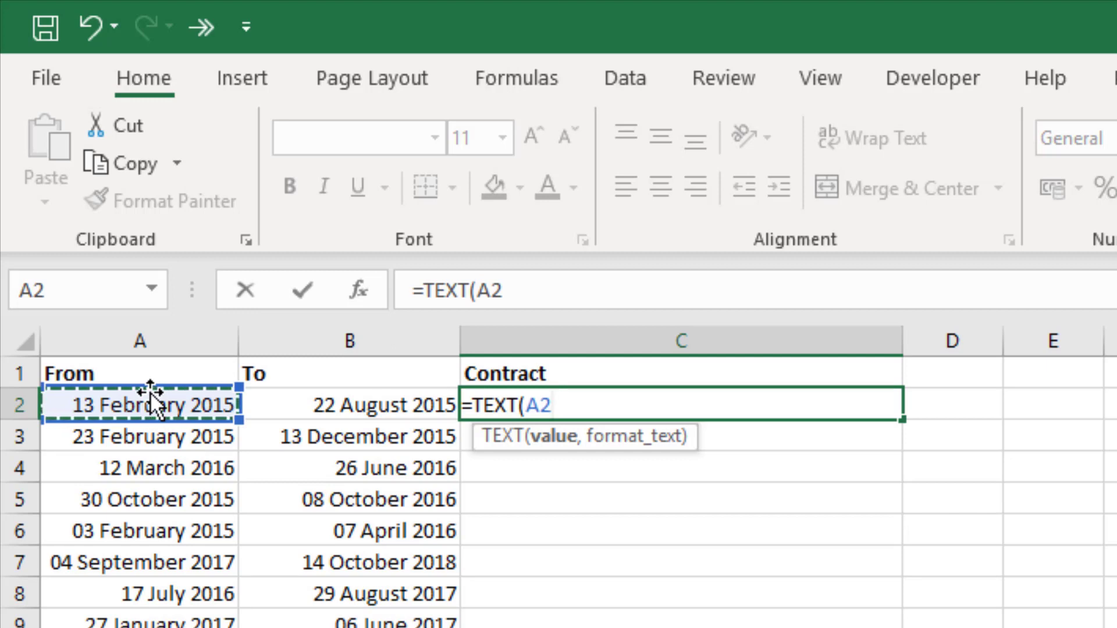
Step: Format A2 as "dd mmmm yyyy" to close the first TEXT, then append &" to "
type(",")
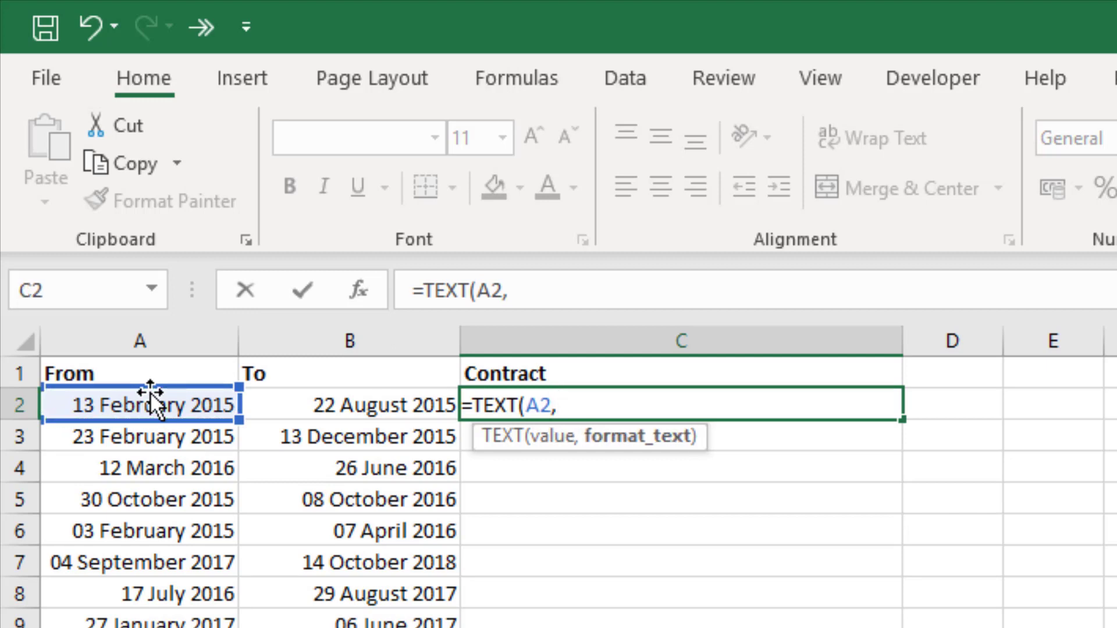
type("\"")
type("dd")
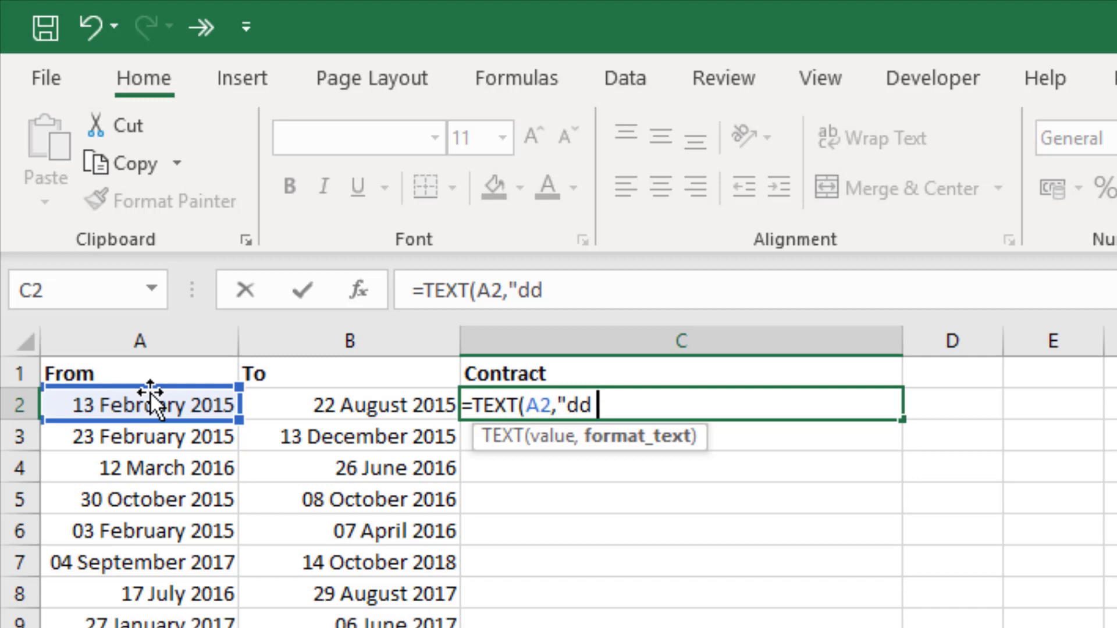
type("mm")
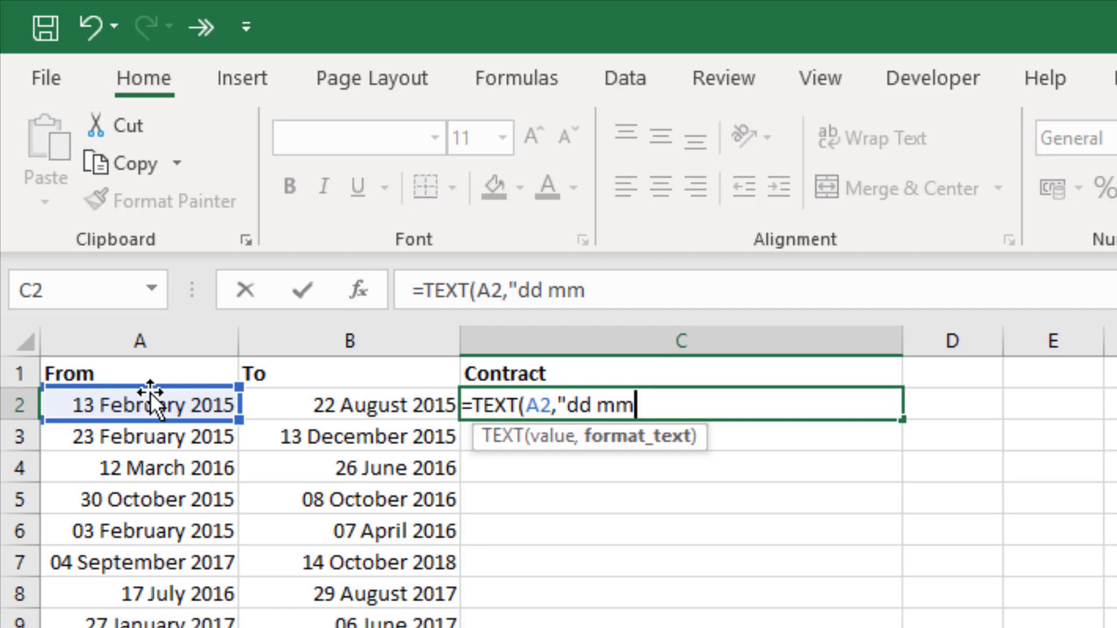
type("mm")
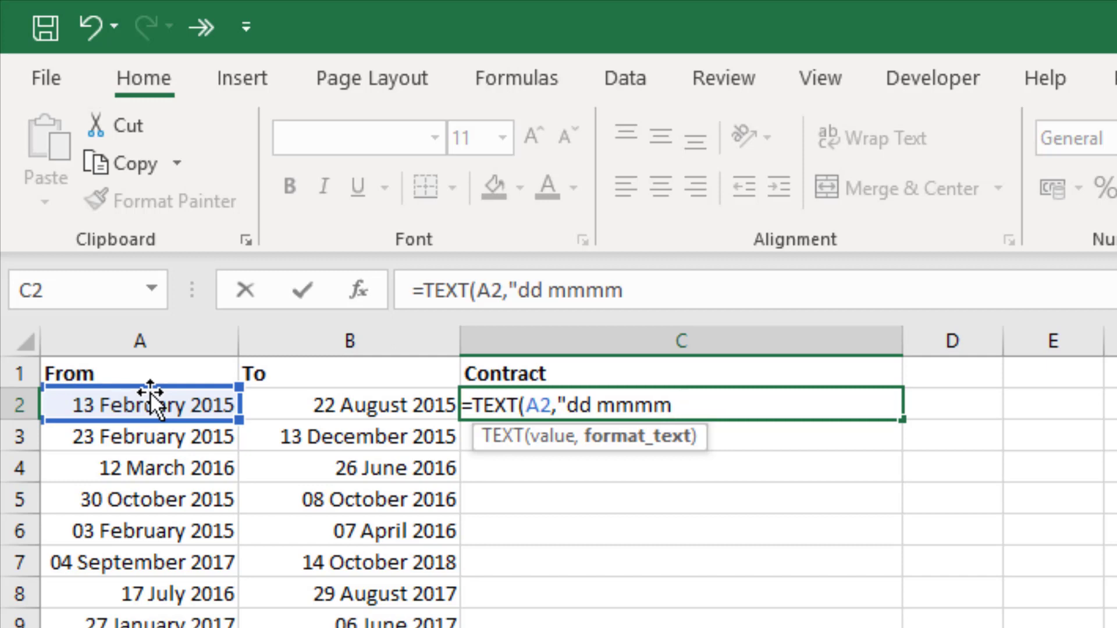
type(" yy")
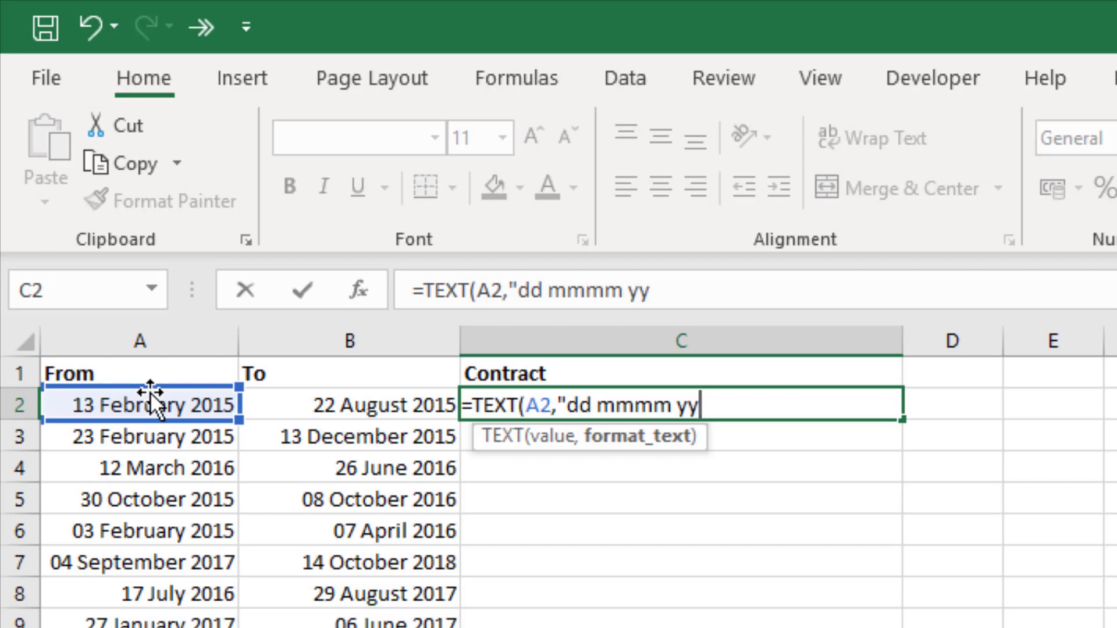
type("yy")
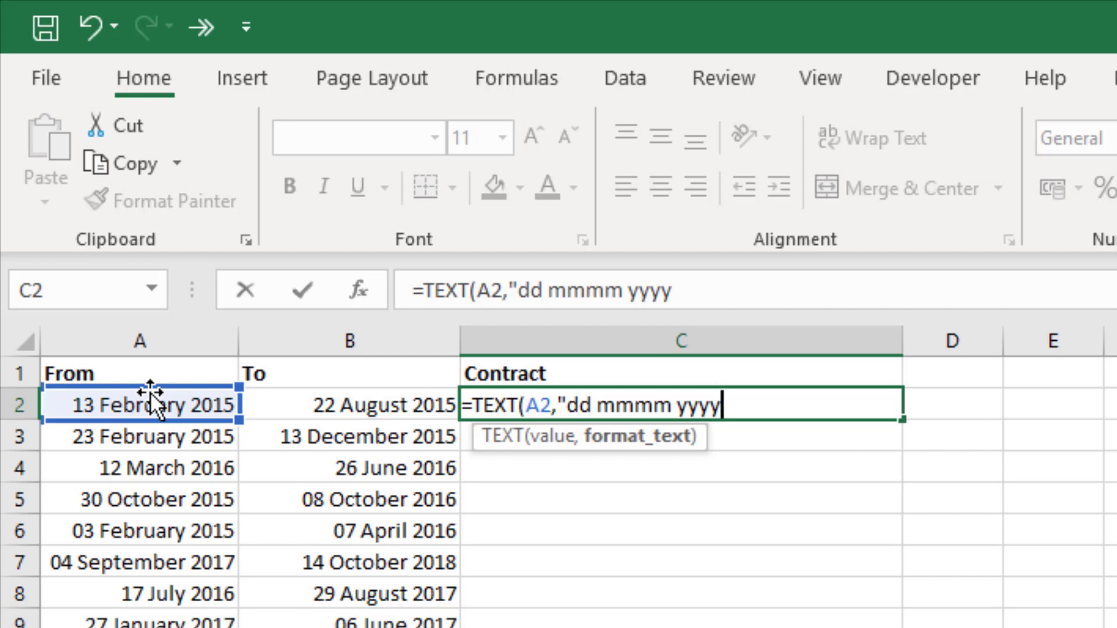
type("\")")
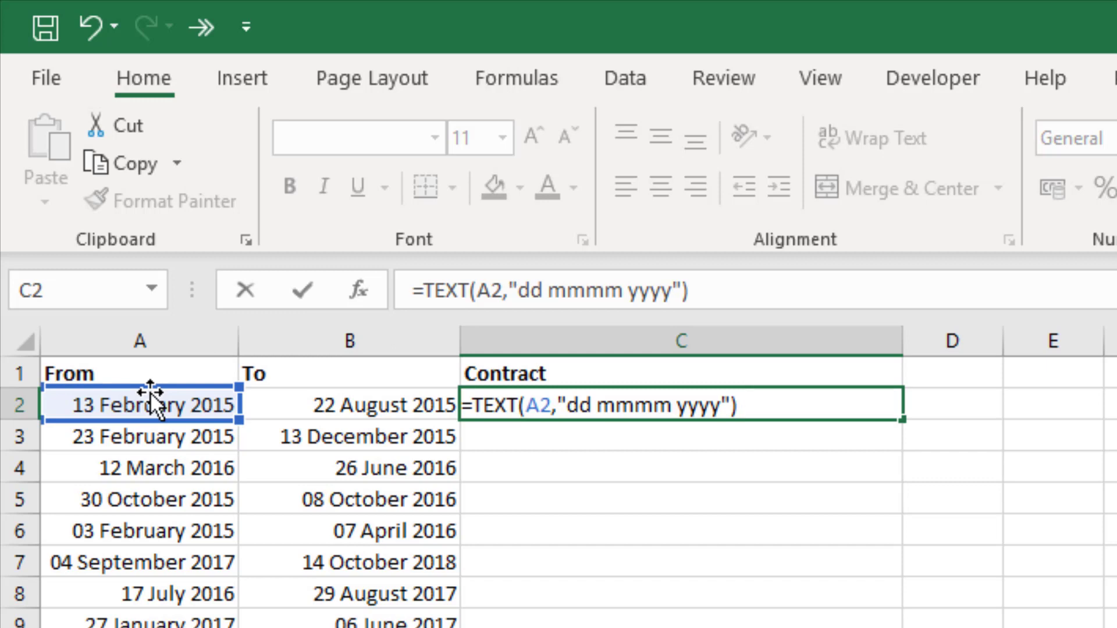
type("&\"")
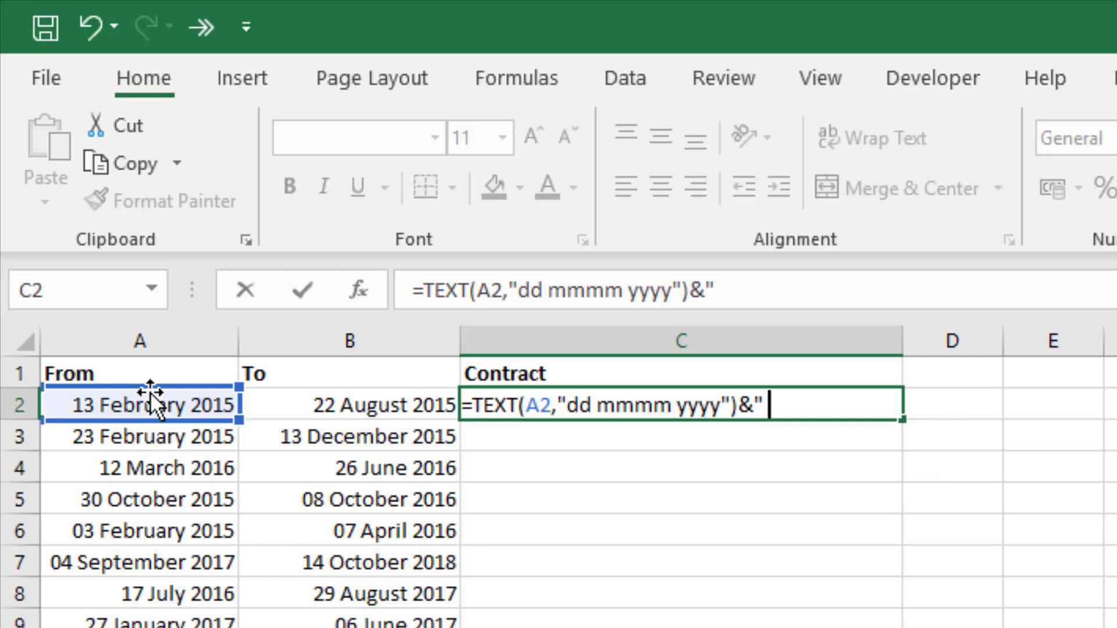
type(" to")
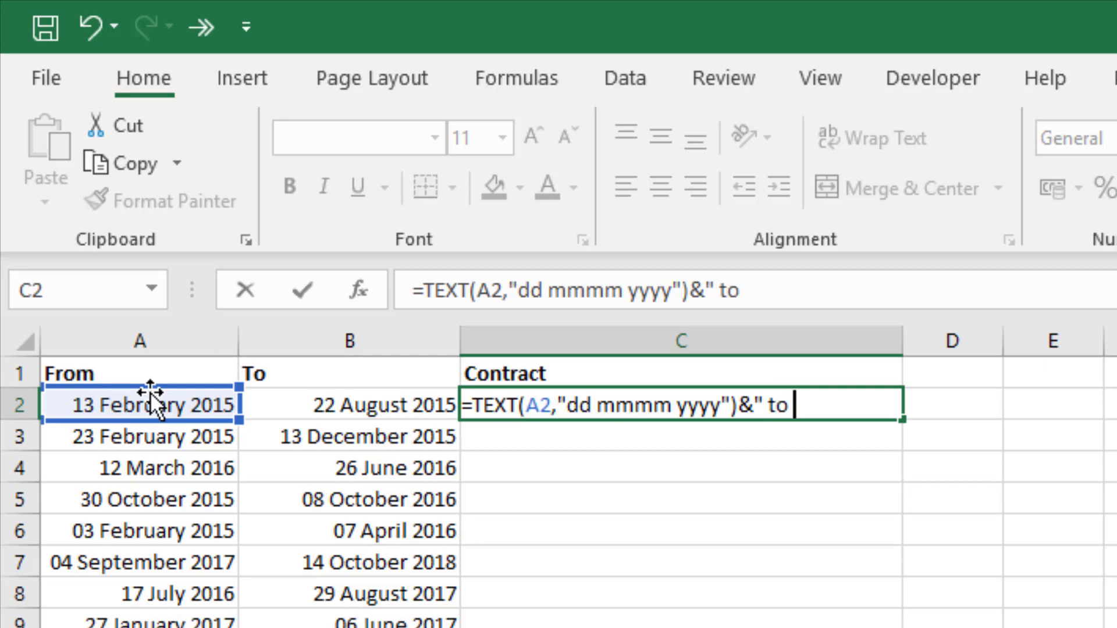
type(" \"")
Step: Append &TEXT( to C2's formula to start formatting the end date
type("&")
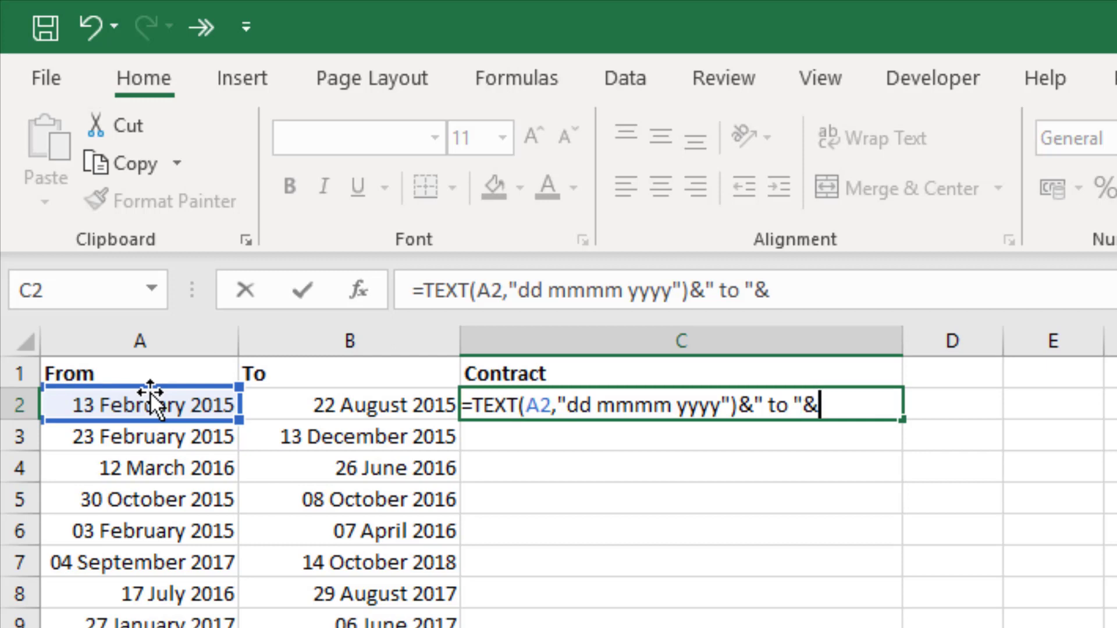
type("t")
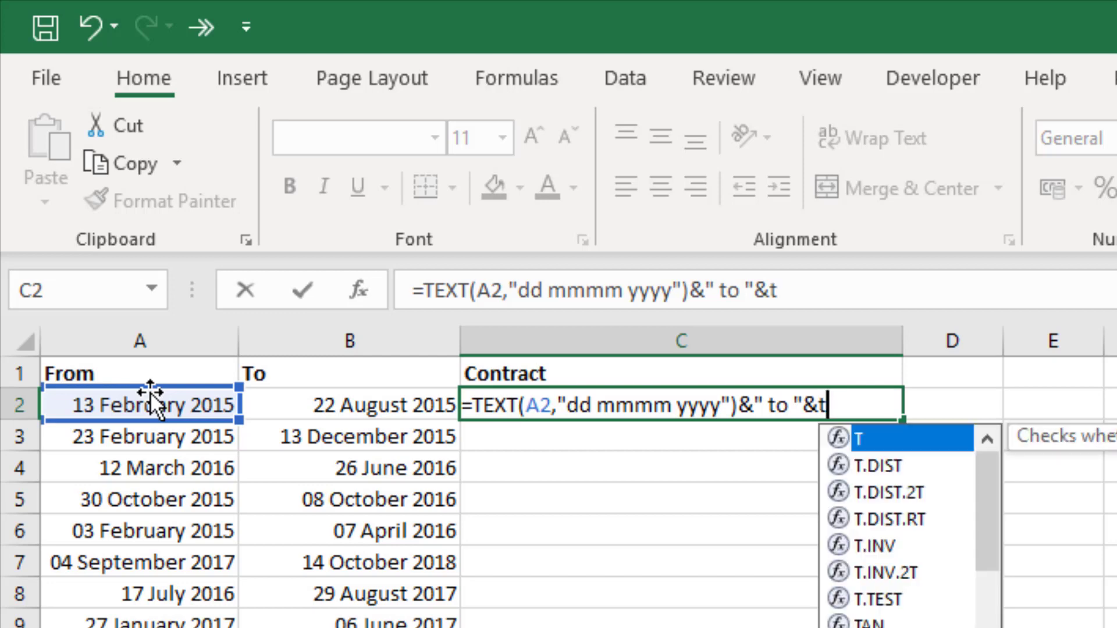
type("ext")
key("Tab")
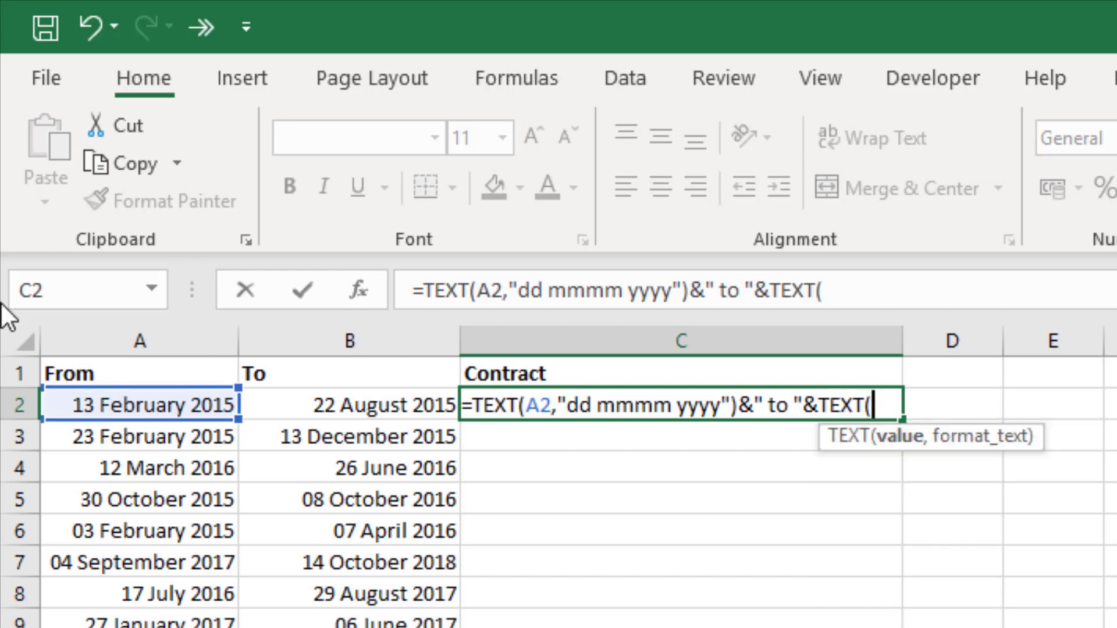
Step: Make the second TEXT format the B2 To date as "dd mmmm yyyy"
left_click(379, 405)
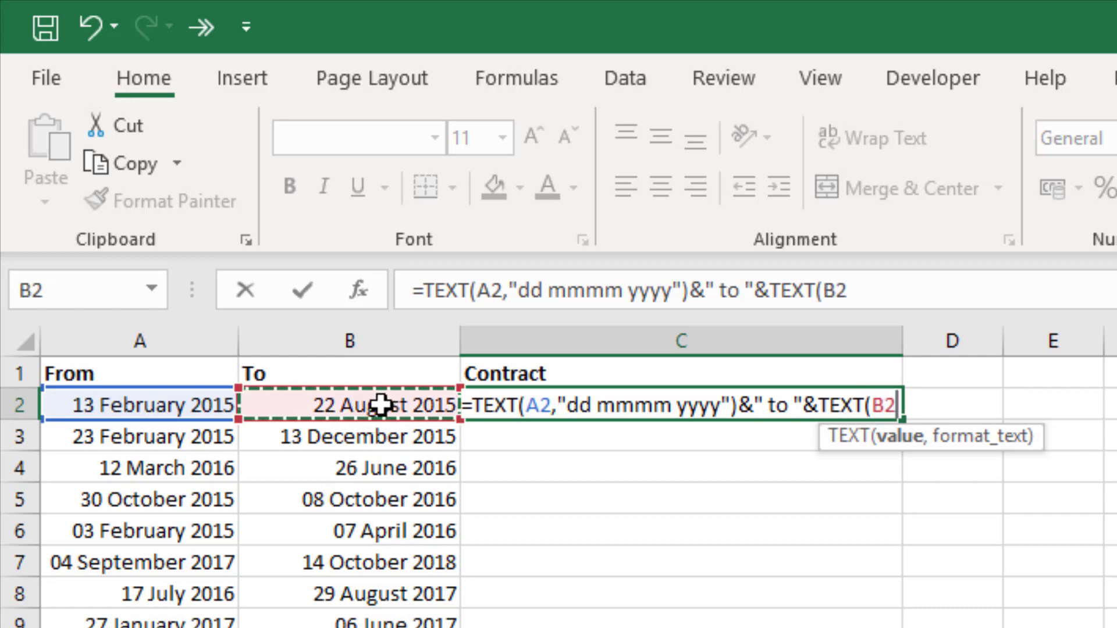
type(",")
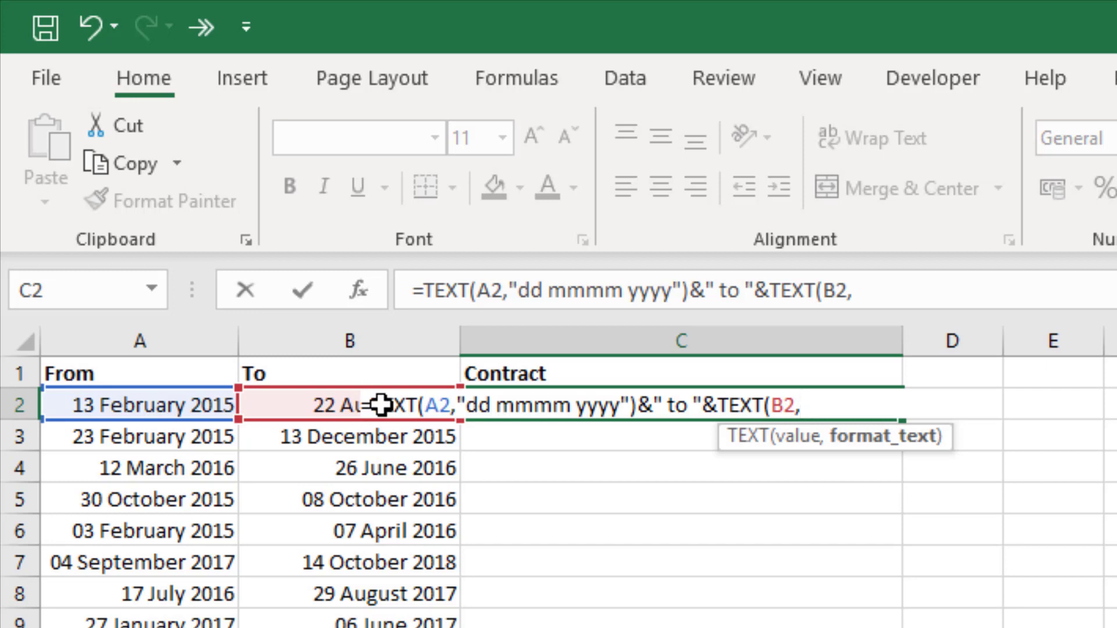
type("\"dd")
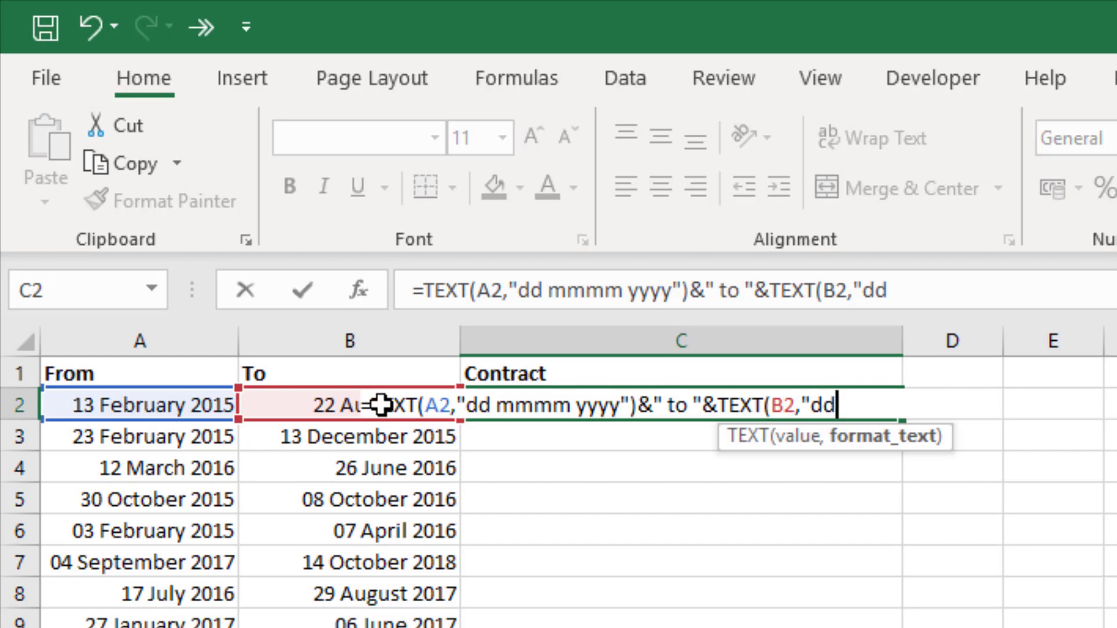
type(" mmmm")
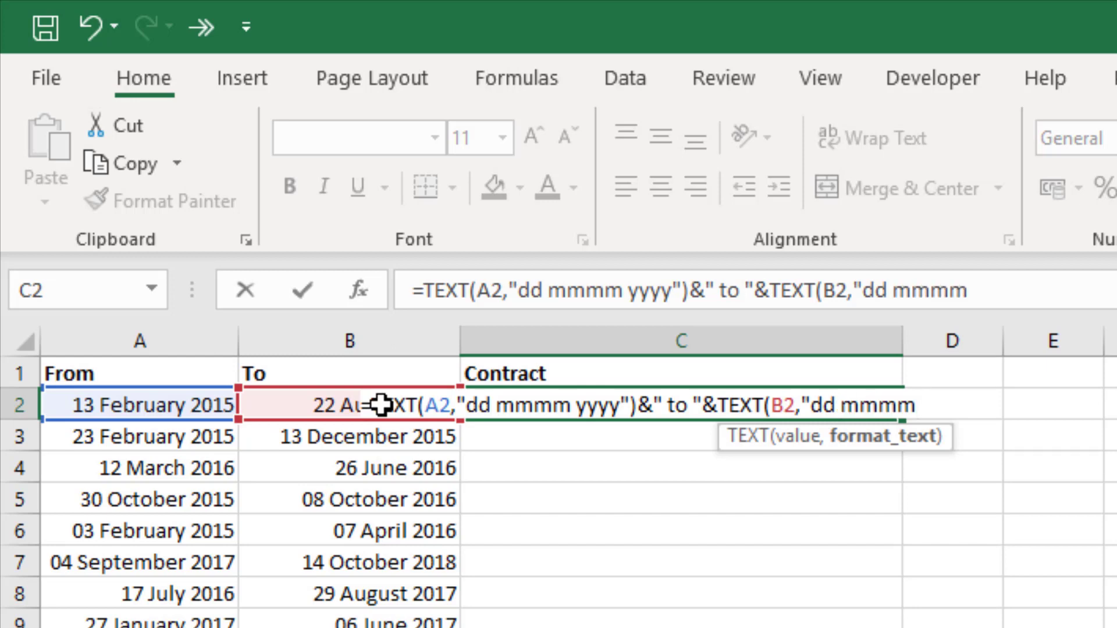
type(" yyyy")
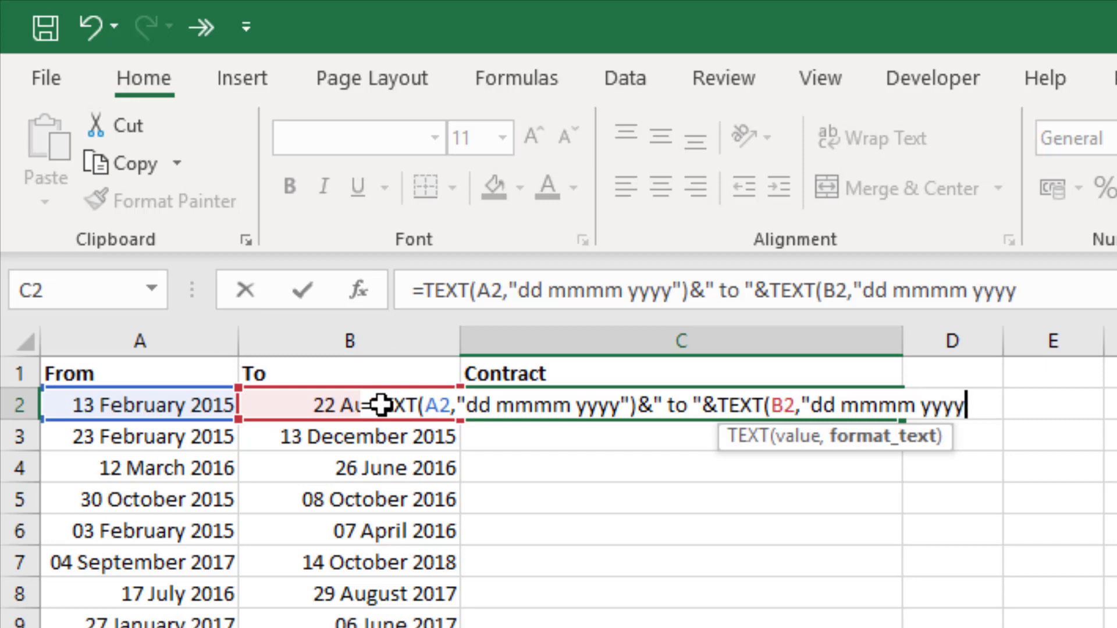
type("\")")
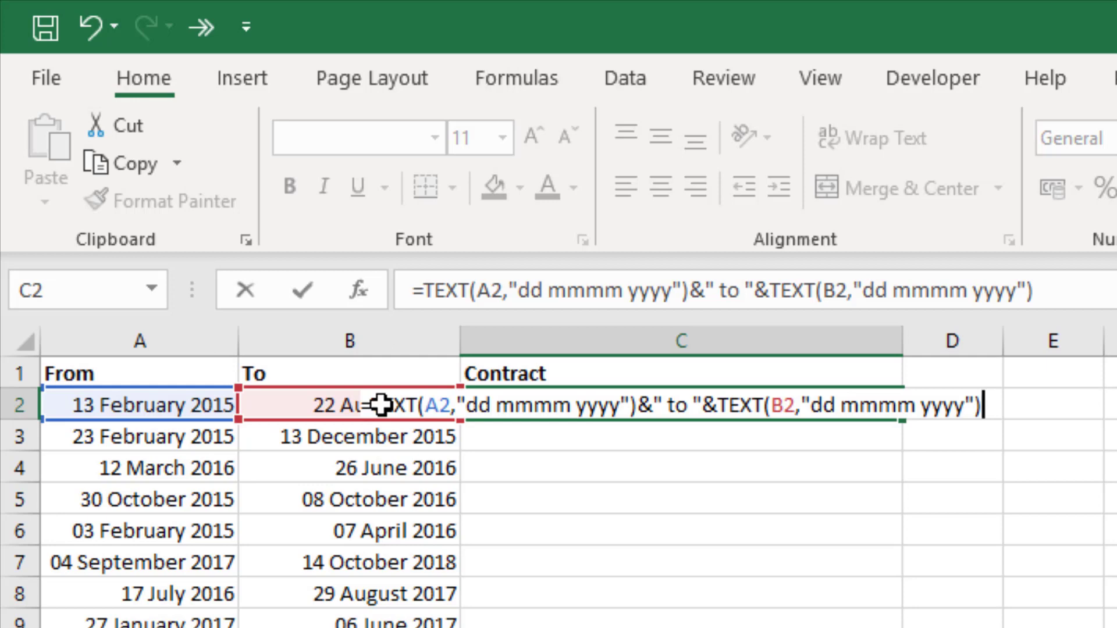
Step: Commit C2's date-range formula and fill it down the whole Contract column
key("Return")
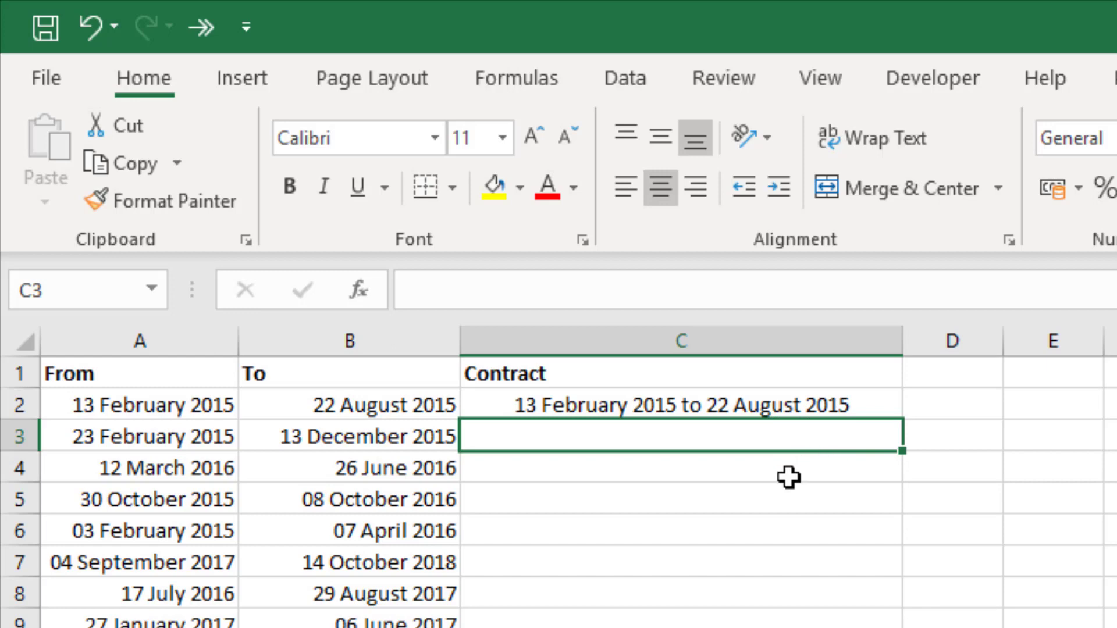
left_click(868, 395)
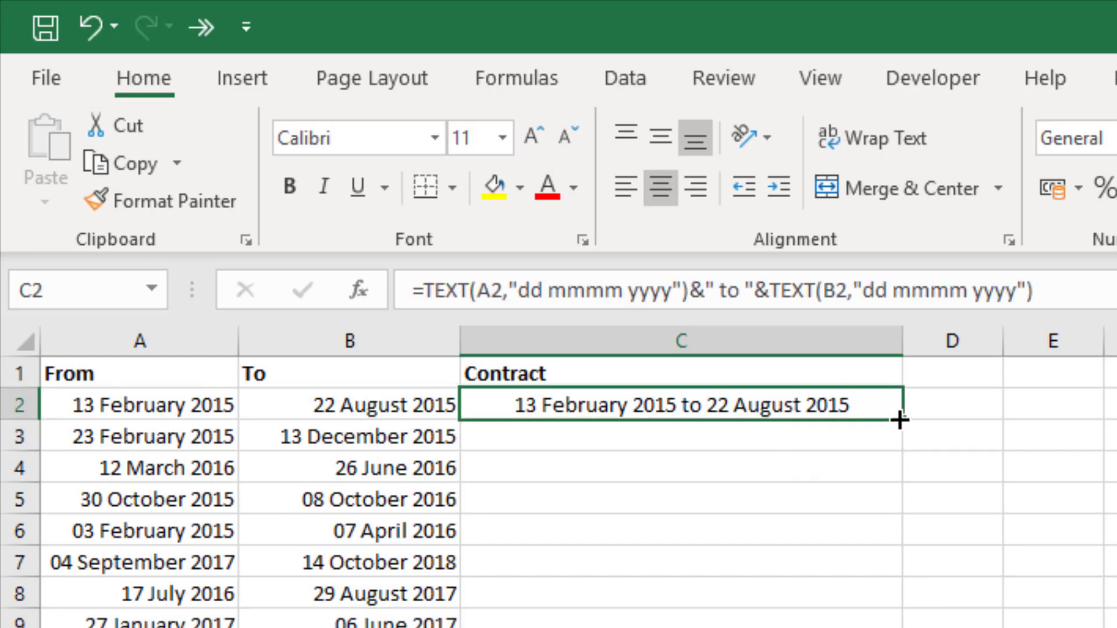
double_click(902, 421)
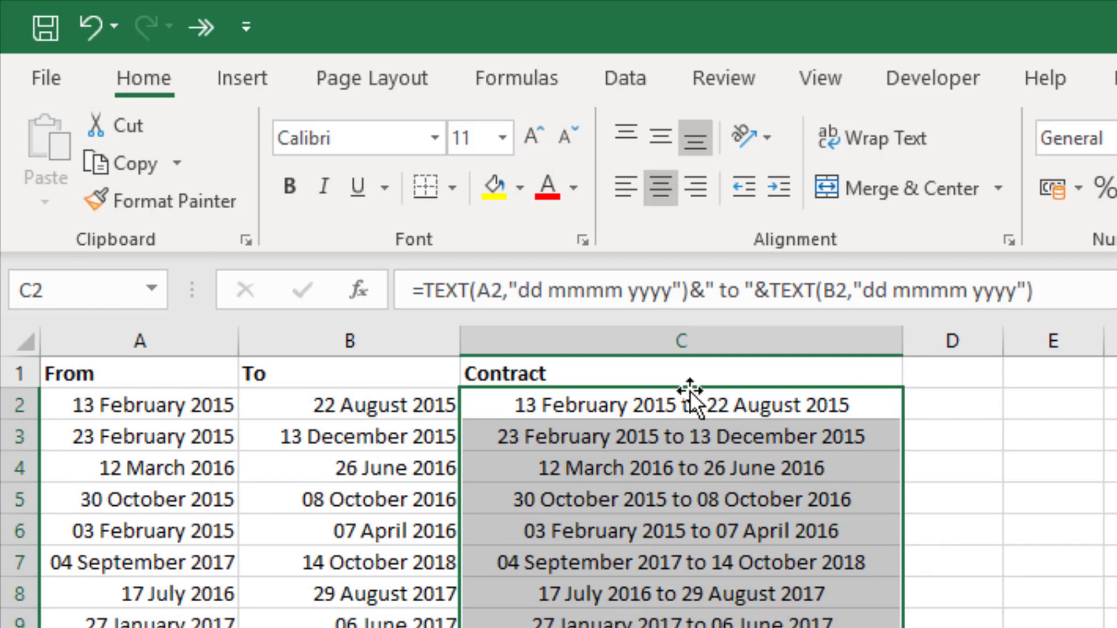
Step: Copy C2's range, "13 February 2015 to 22 August 2015"
left_click(640, 430)
left_click(643, 406)
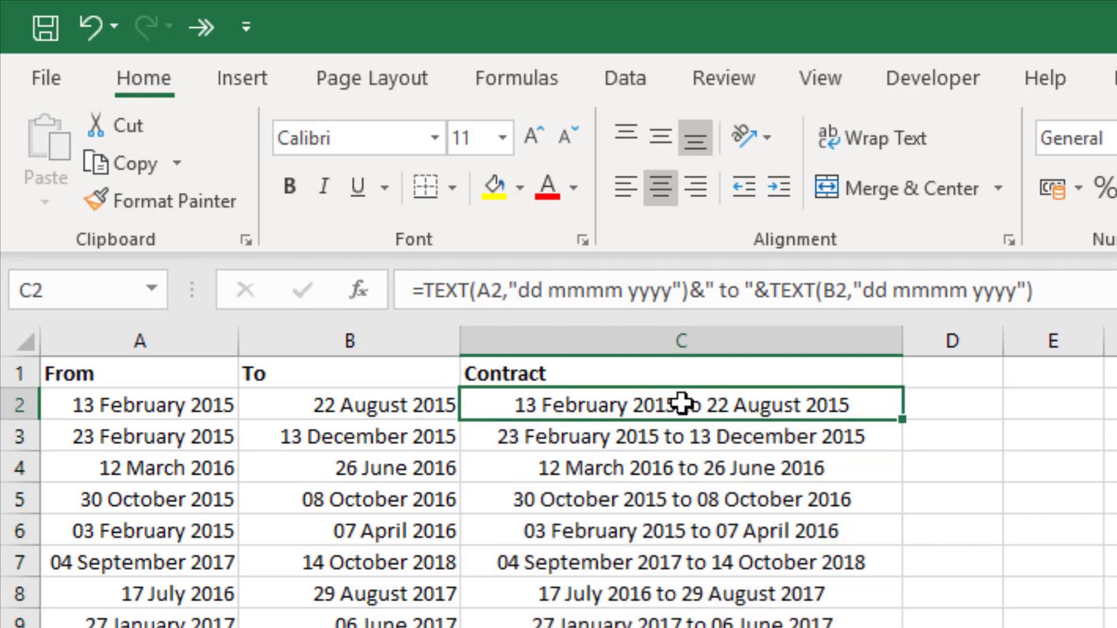
key("ctrl+c")
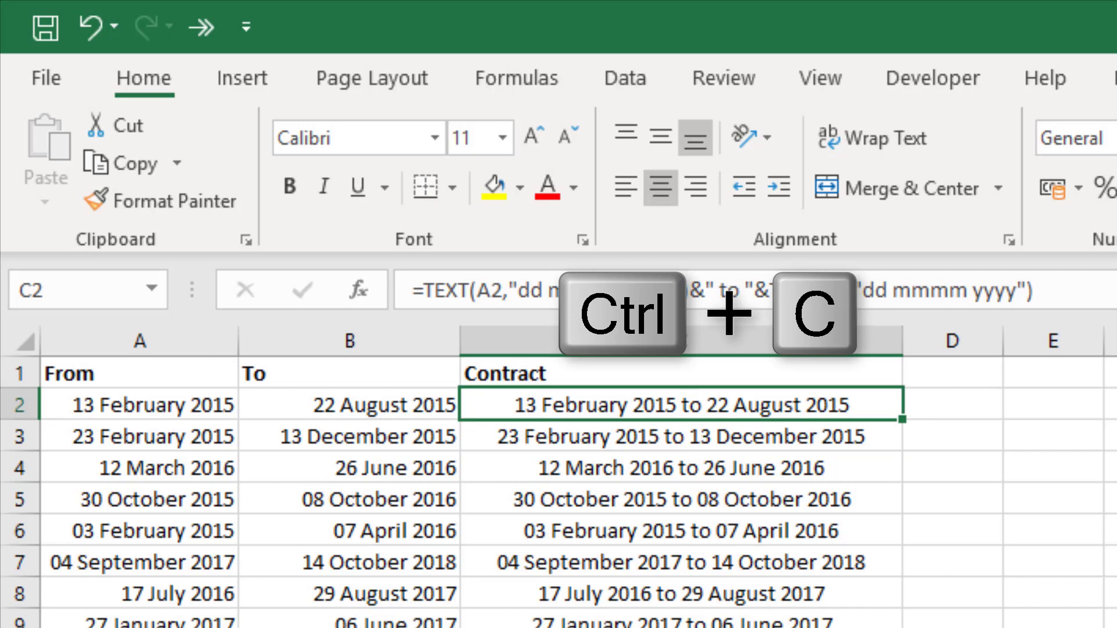
key("ctrl+c")
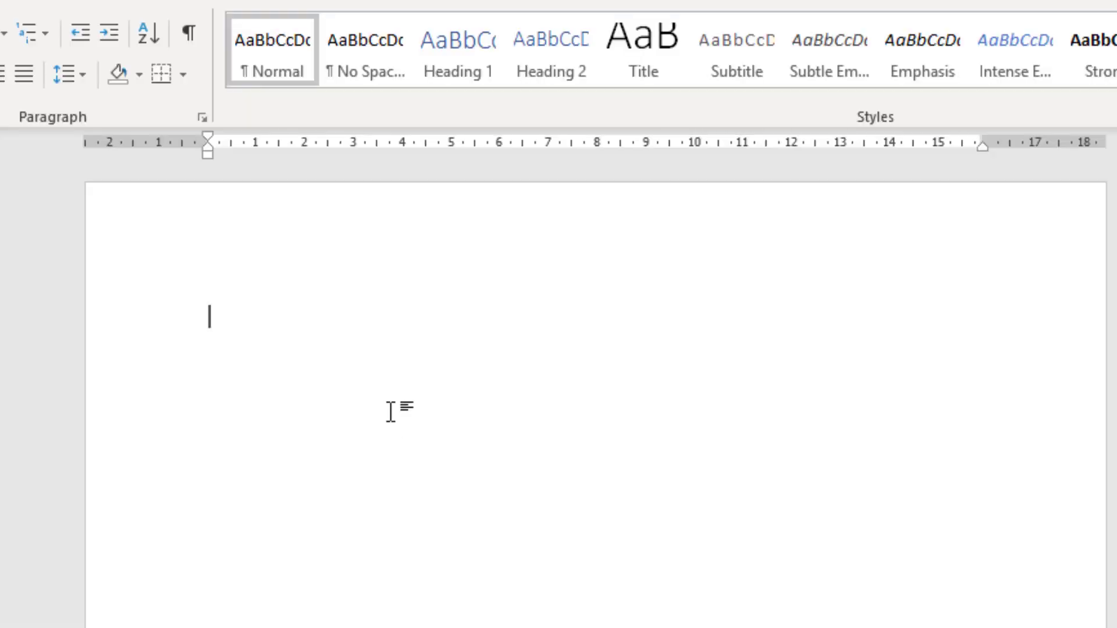
Step: Paste "13 February 2015 to 22 August 2015" into the blank Word document
key("ctrl+v")
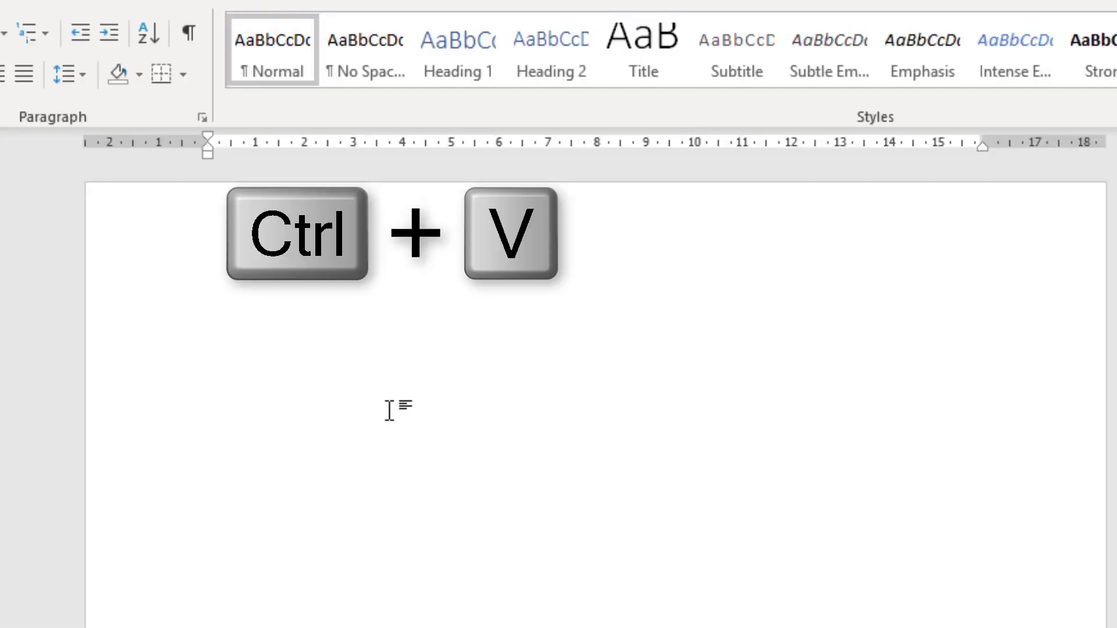
key("ctrl+v")
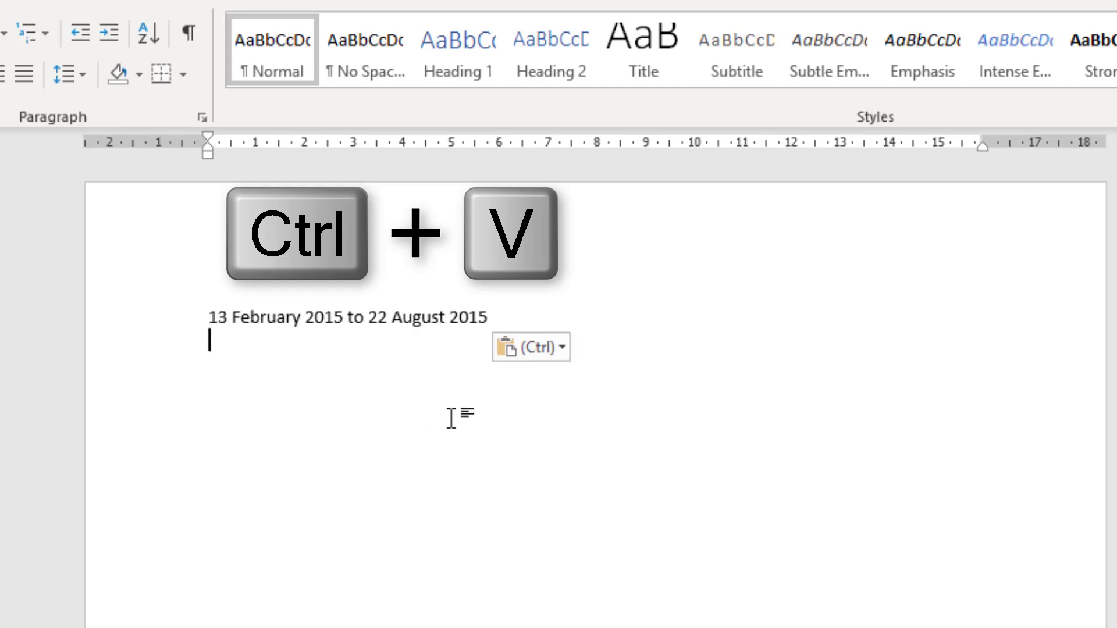